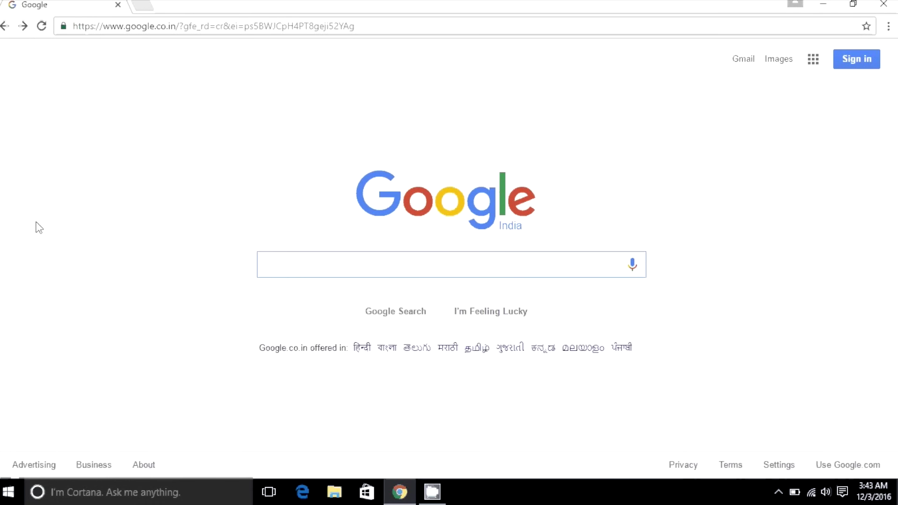
Search Google for anysend and open the official Any Send website at getanysend.com
text(anysend)
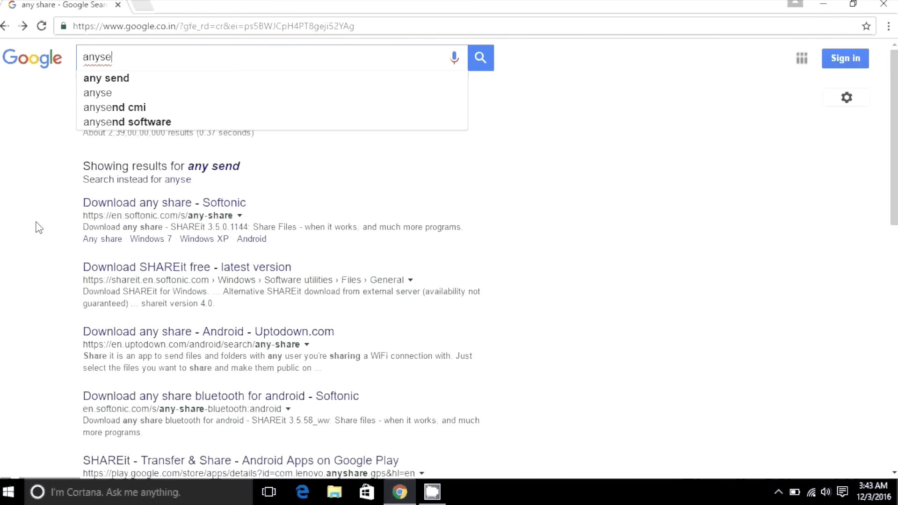
key(Return)
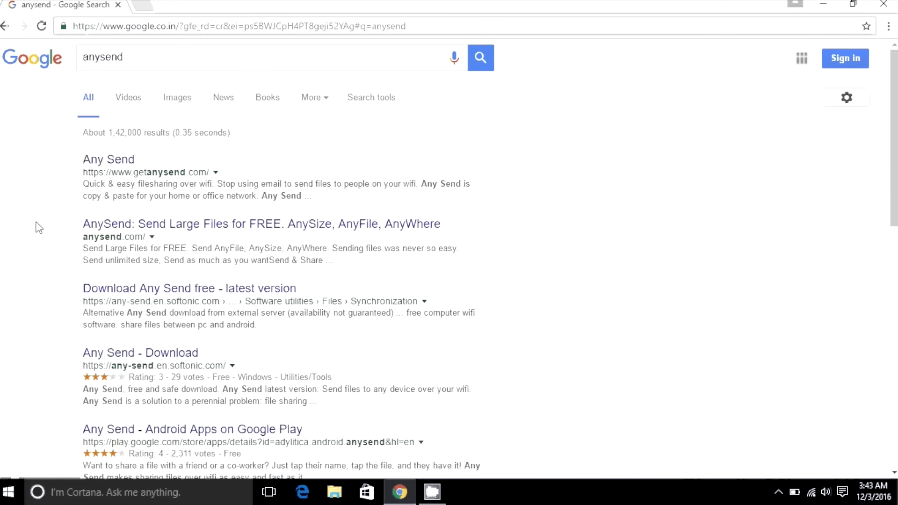
click(114, 162)
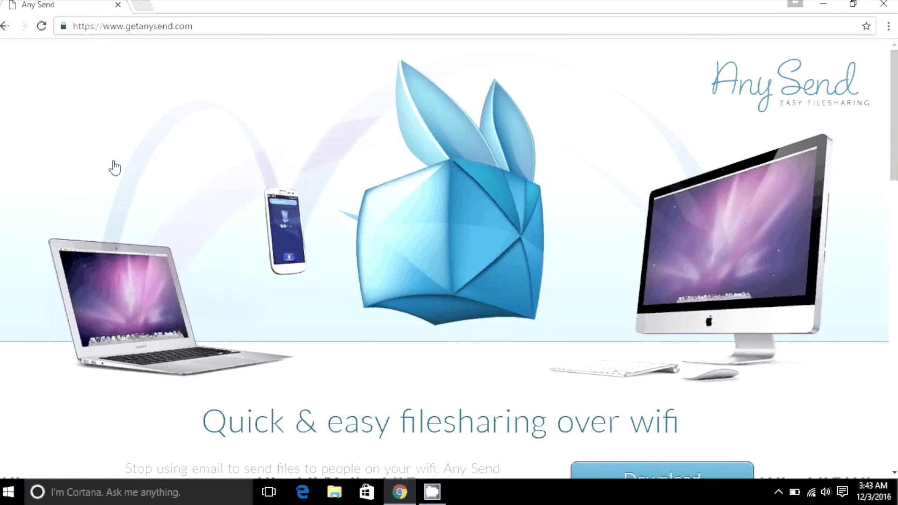
Go to the Any Send site's "Get it for your:" section and get the Windows version
scroll(115, 167, down, 7)
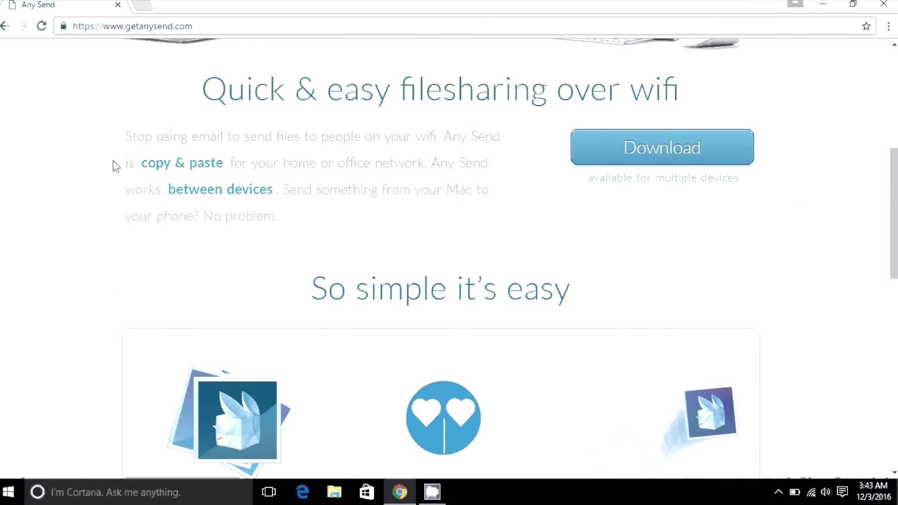
scroll(115, 167, down, 6)
scroll(115, 167, down, 8)
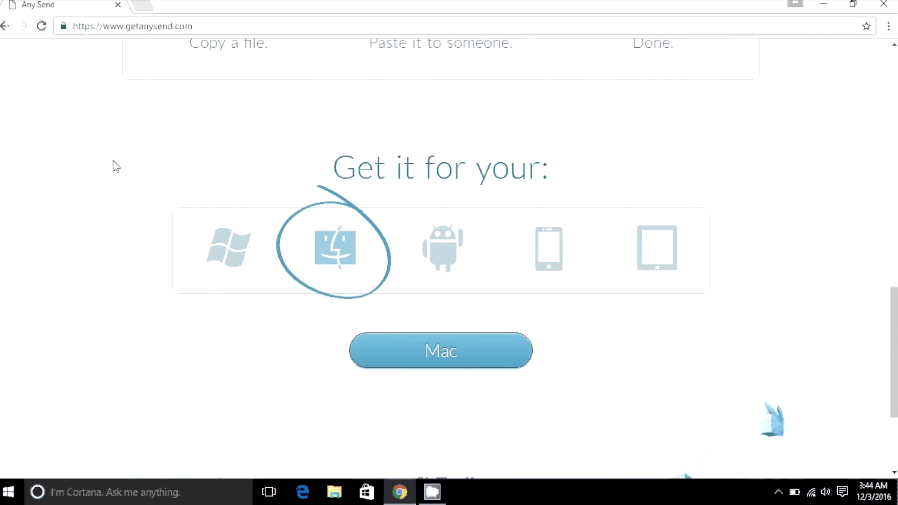
click(400, 191)
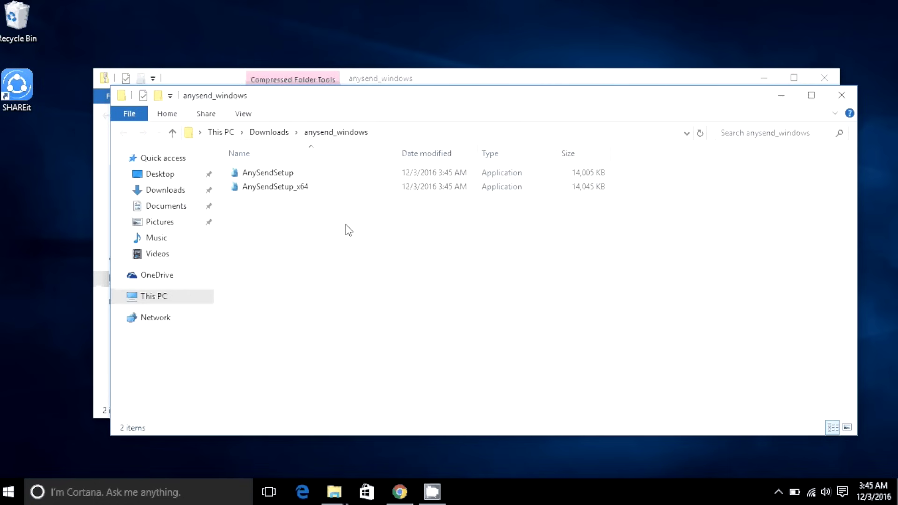
Run AnySendSetup_x64 from the anysend_windows folder despite the SmartScreen block and start installing Any Send
click(285, 188)
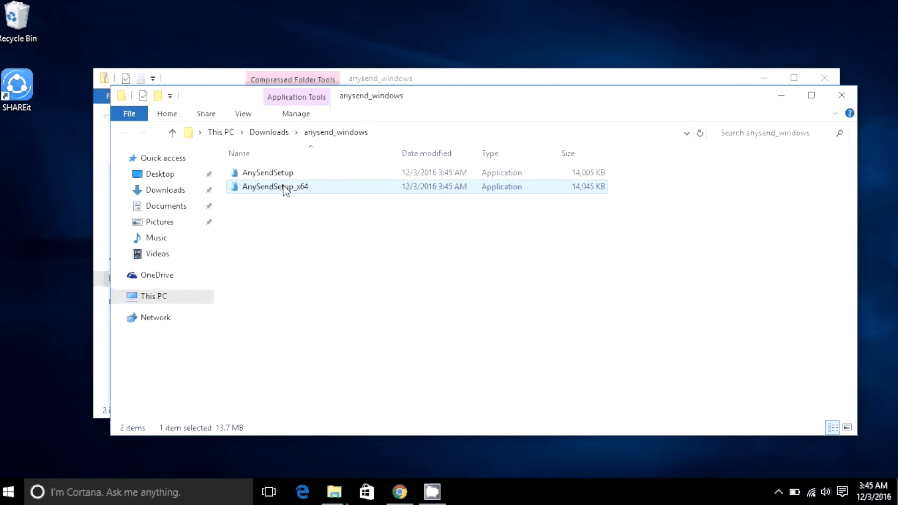
double_click(284, 188)
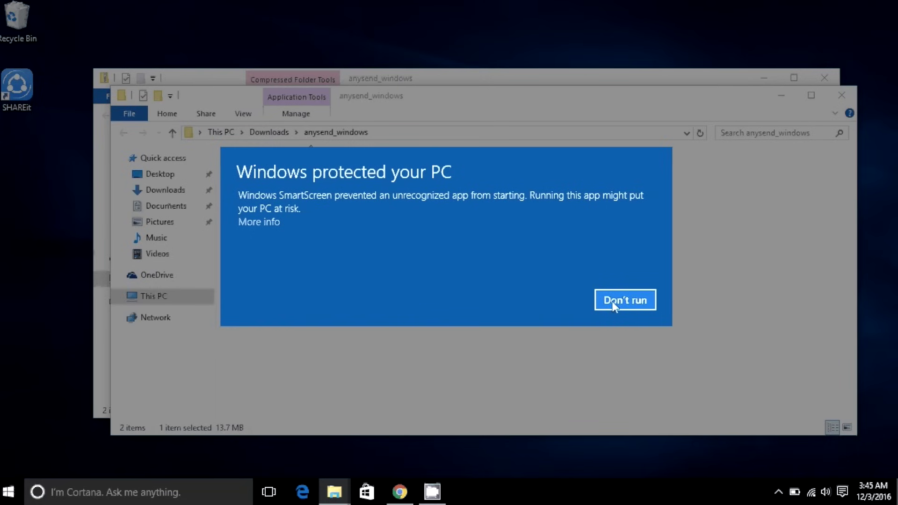
click(266, 222)
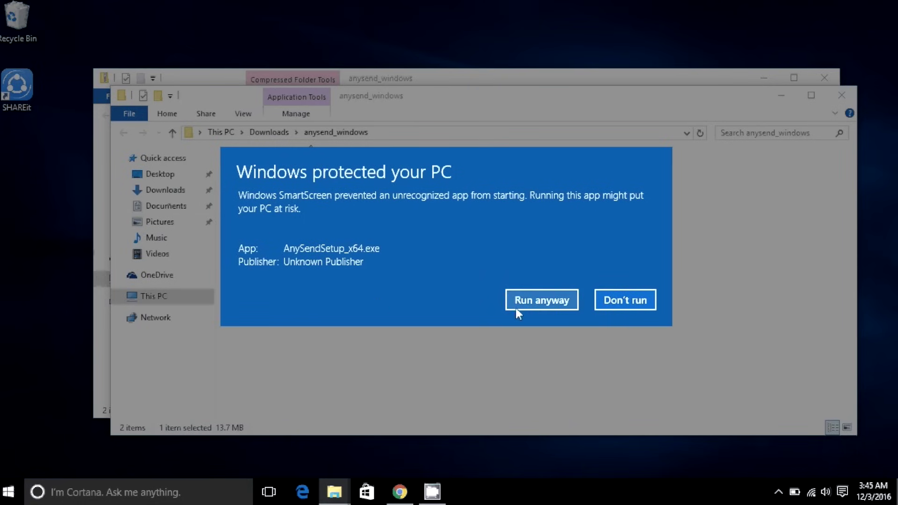
click(543, 302)
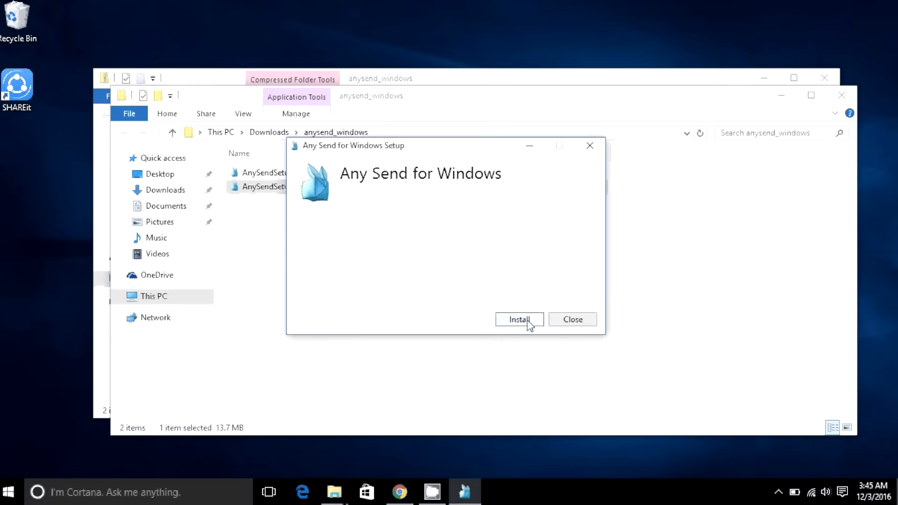
click(527, 322)
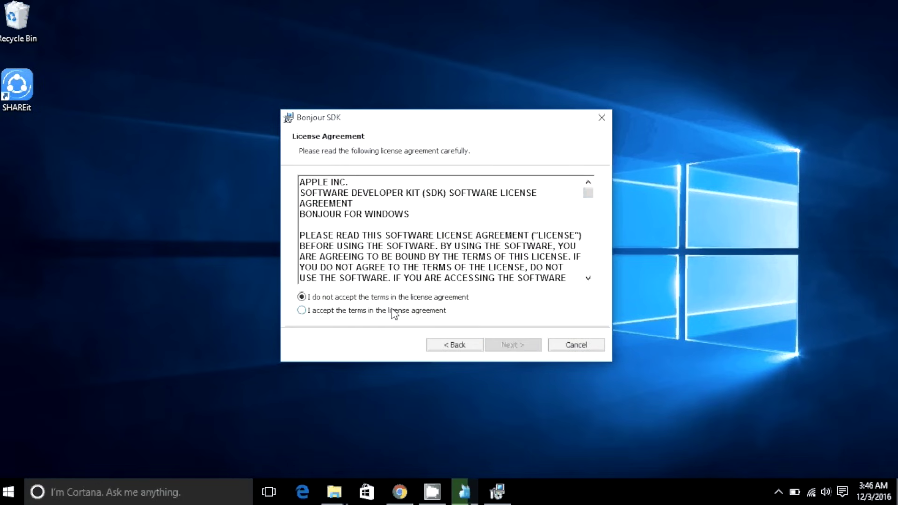
Accept the Bonjour SDK license agreement and complete its installation
click(302, 310)
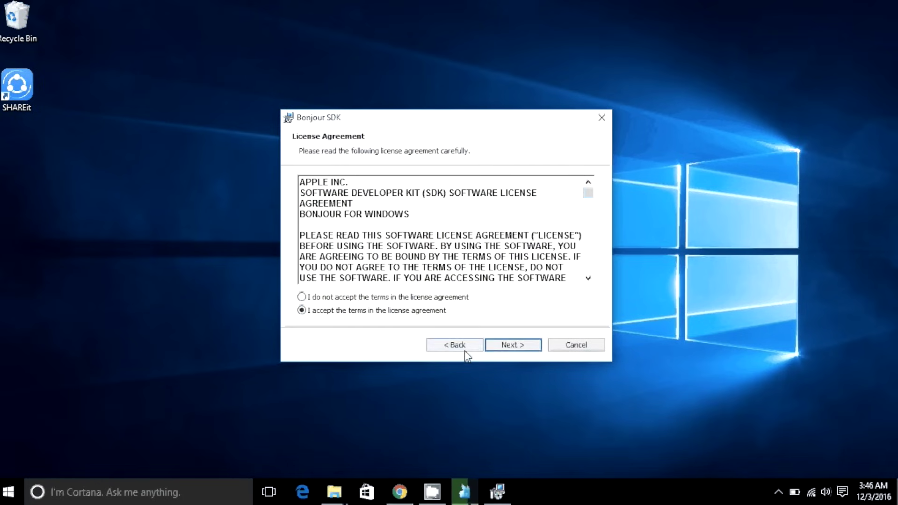
click(510, 350)
click(512, 351)
click(511, 348)
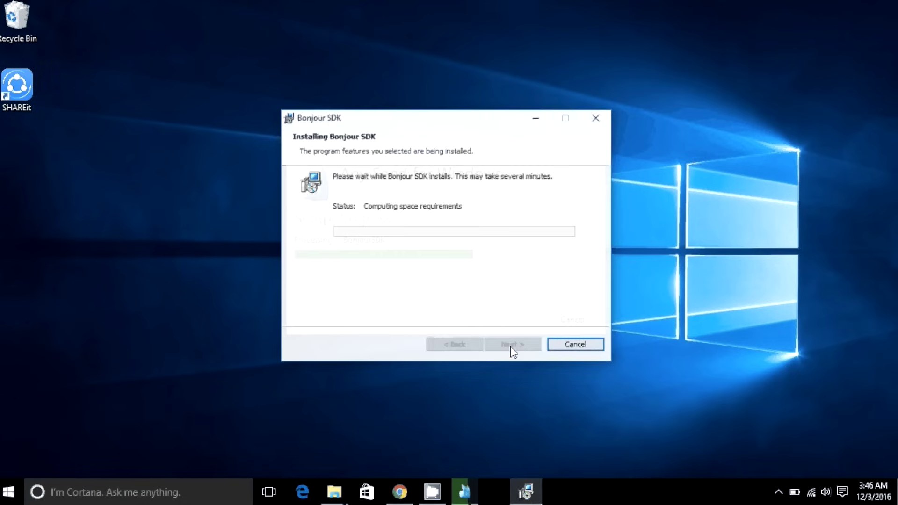
click(511, 347)
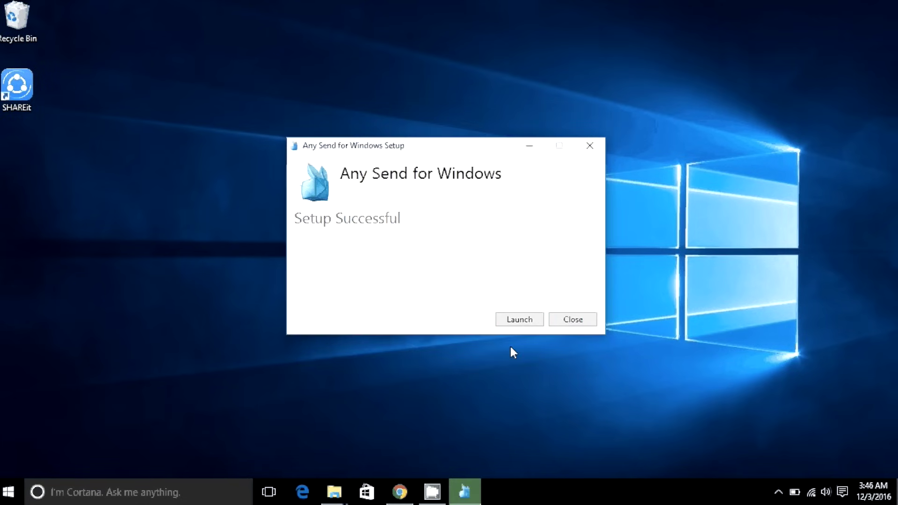
Launch Any Send from the finished setup and allow it through Windows Firewall on public networks
click(524, 319)
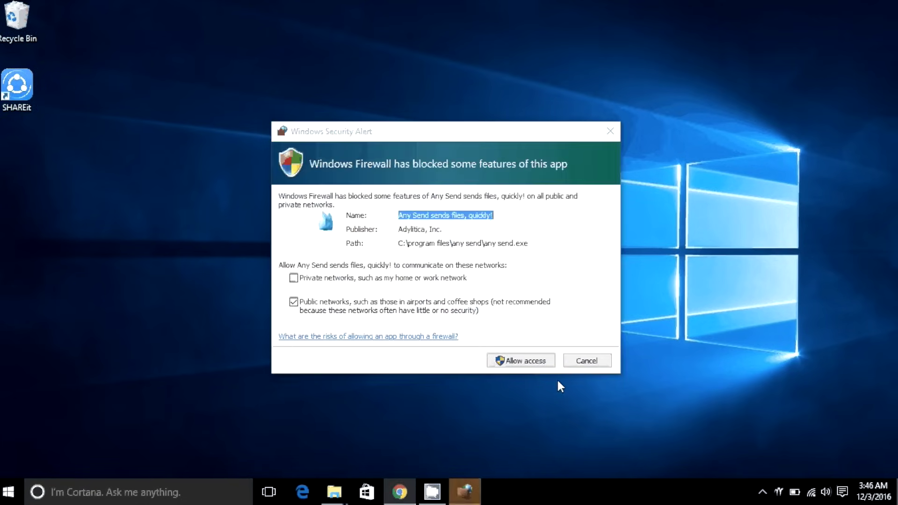
click(535, 361)
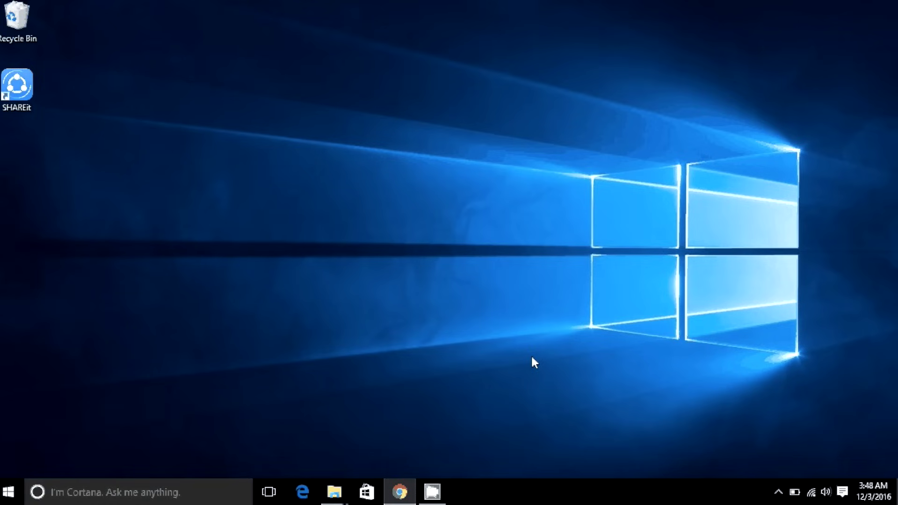
Open Any Send from the hidden system tray items and examine its list of available devices
click(778, 493)
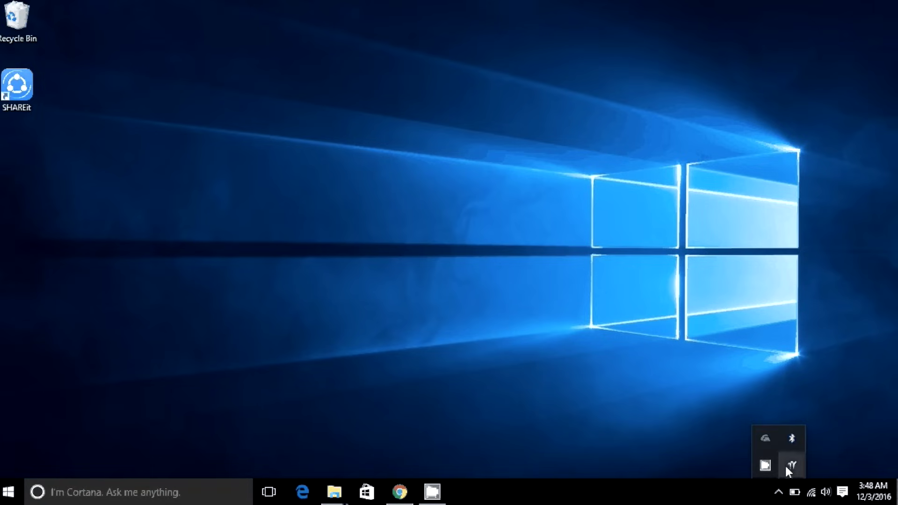
click(792, 464)
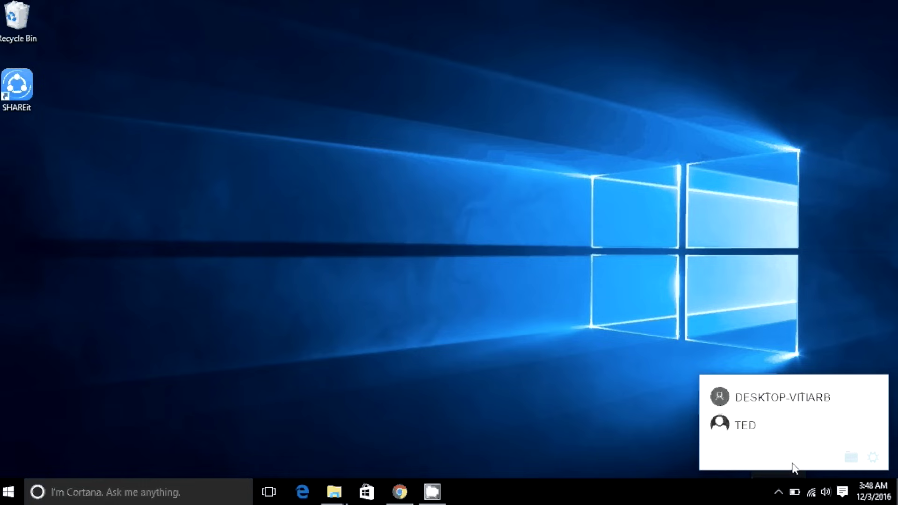
click(780, 407)
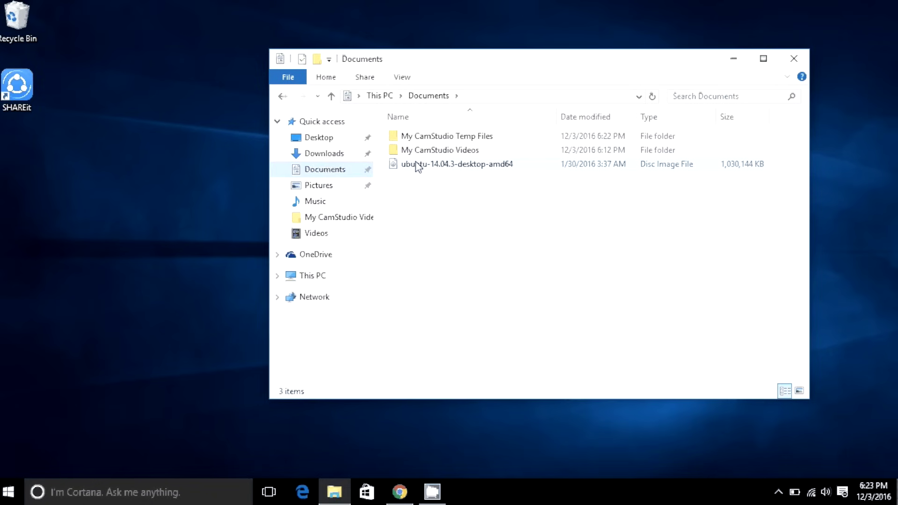
Copy the ubuntu-14.04.3-desktop-amd64 disc image from Documents and minimize the folder window
click(421, 166)
right_click(422, 163)
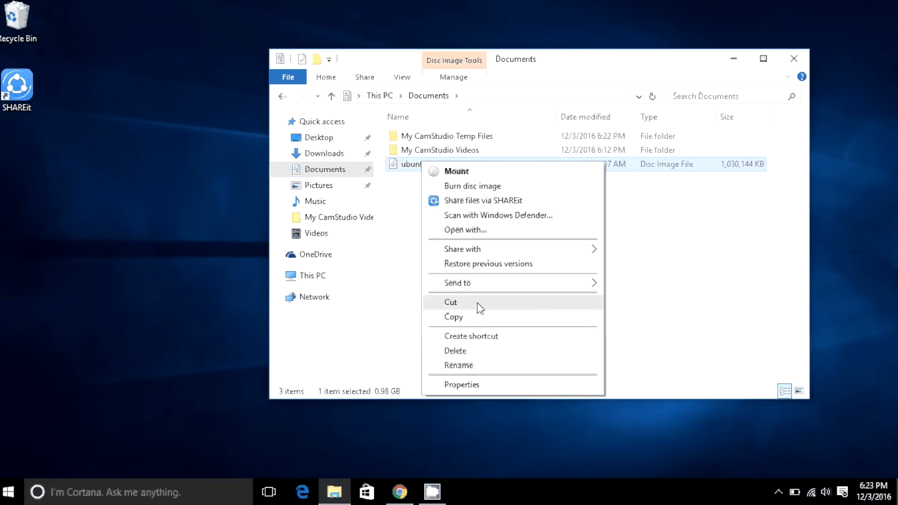
click(487, 317)
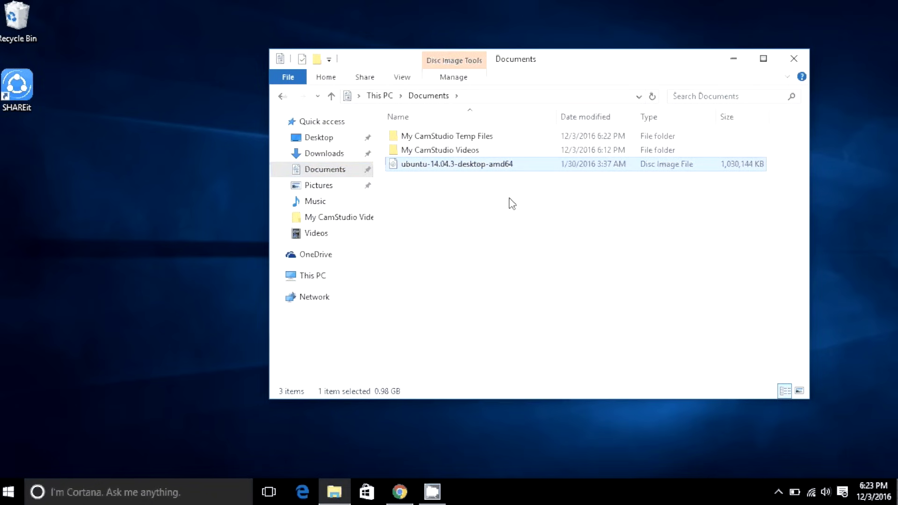
click(732, 59)
Send the copied ubuntu disc image to DESKTOP-QAJ5SE0 with Any Send
click(779, 491)
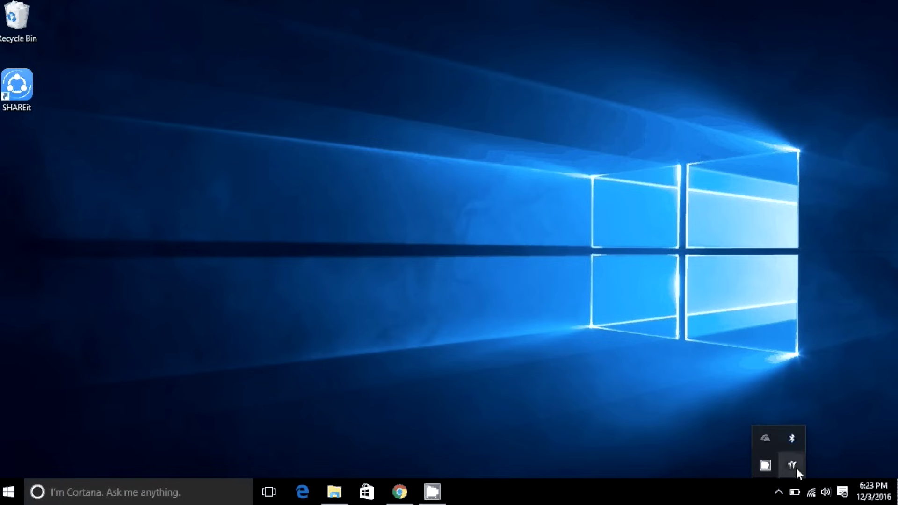
click(794, 466)
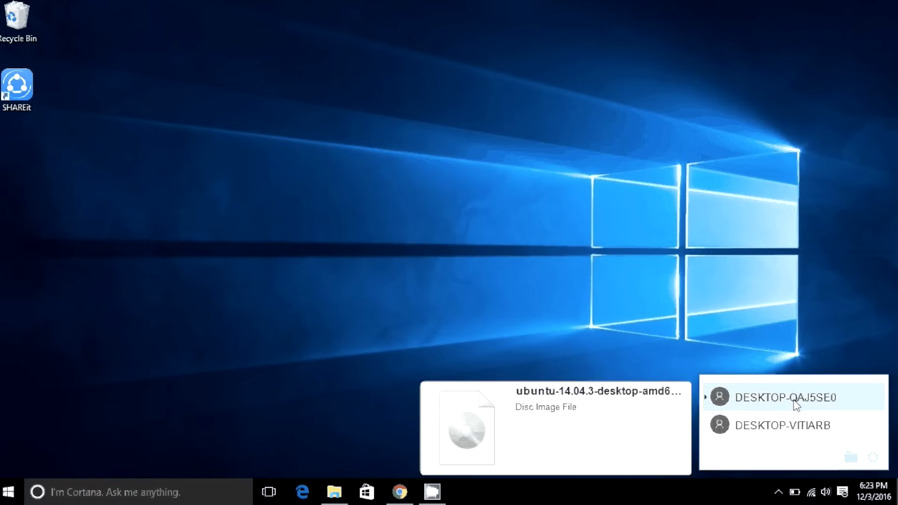
click(794, 401)
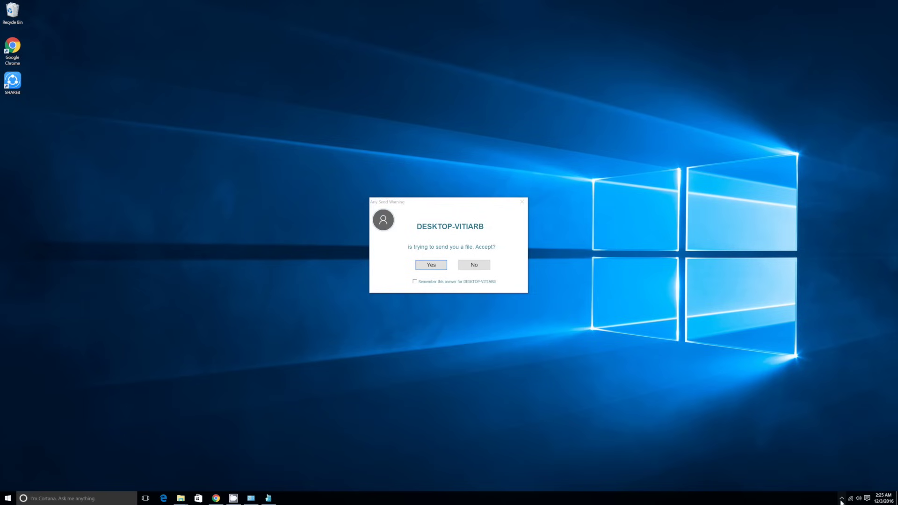
Accept the incoming file from DESKTOP-VITIARB on the receiving computer and open Any Send's received files folder
click(856, 485)
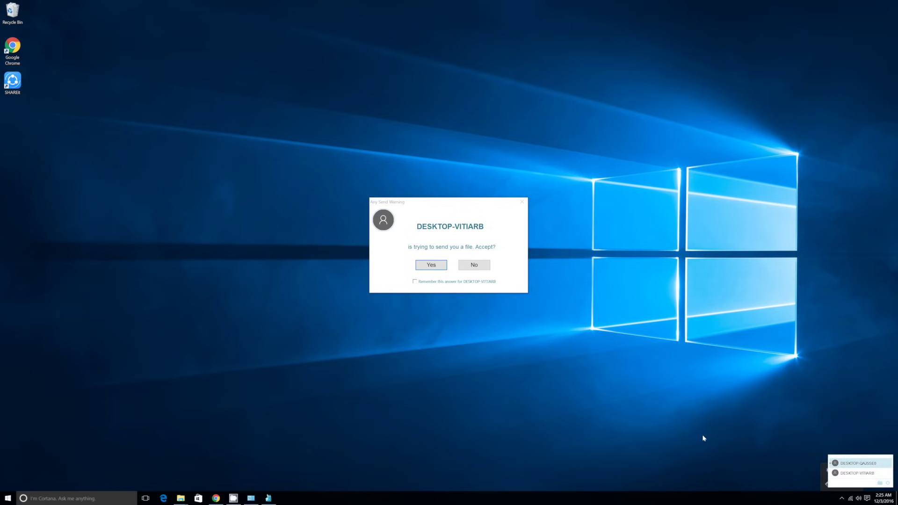
click(432, 265)
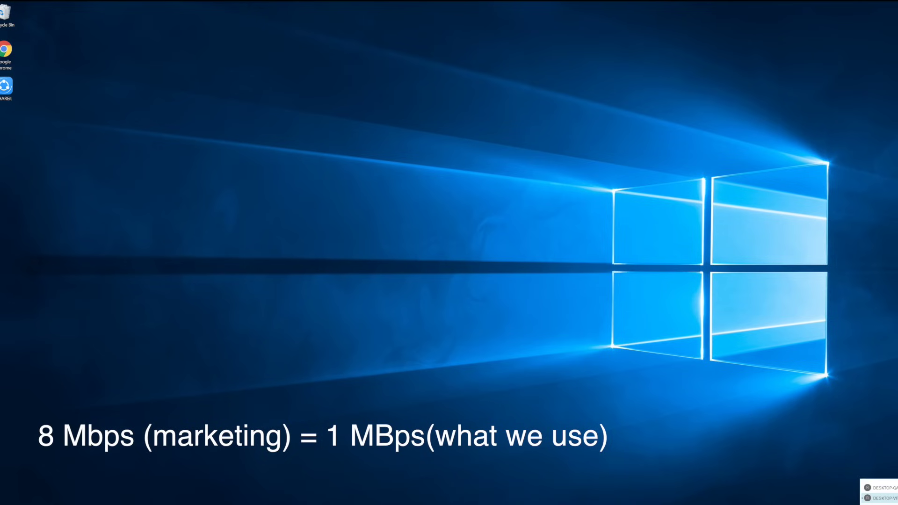
click(875, 504)
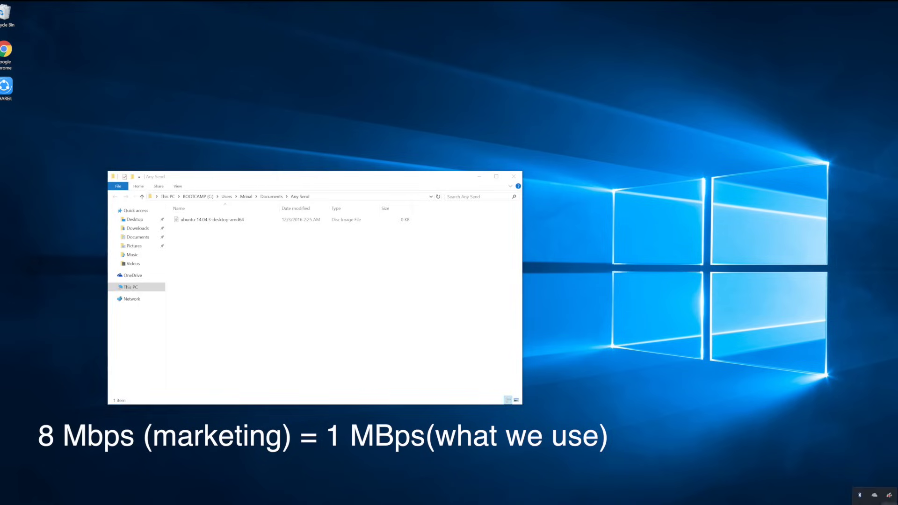
Open Any Send's options, review the General settings and close the dialog
right_click(860, 497)
click(877, 498)
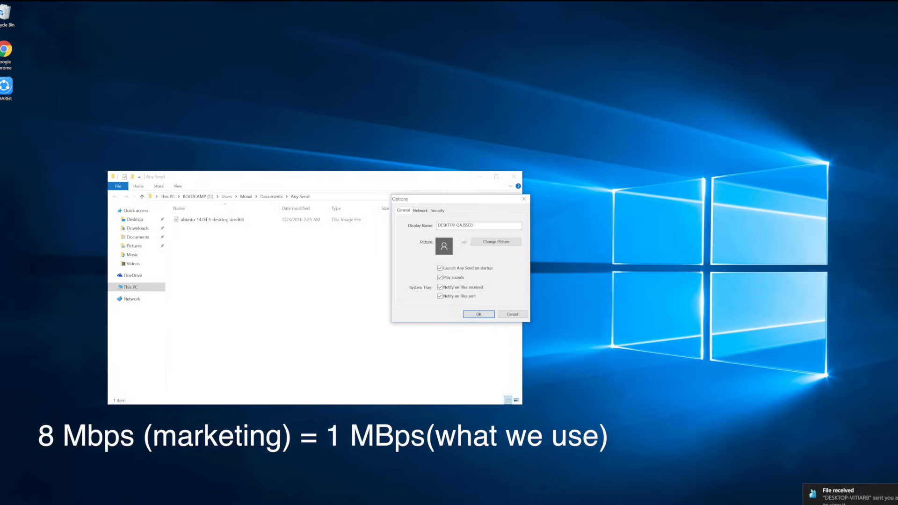
click(478, 314)
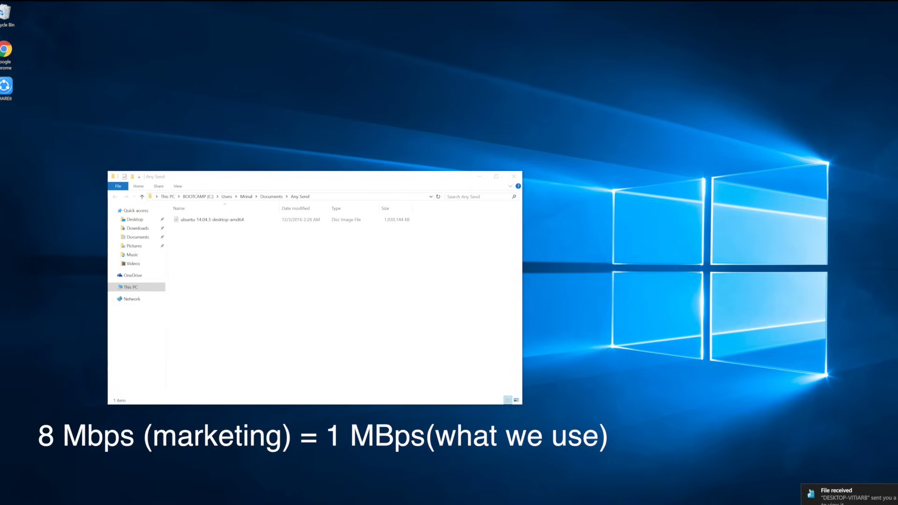
Check the received ubuntu disc image in the Any Send folder and close the window
click(358, 220)
click(514, 176)
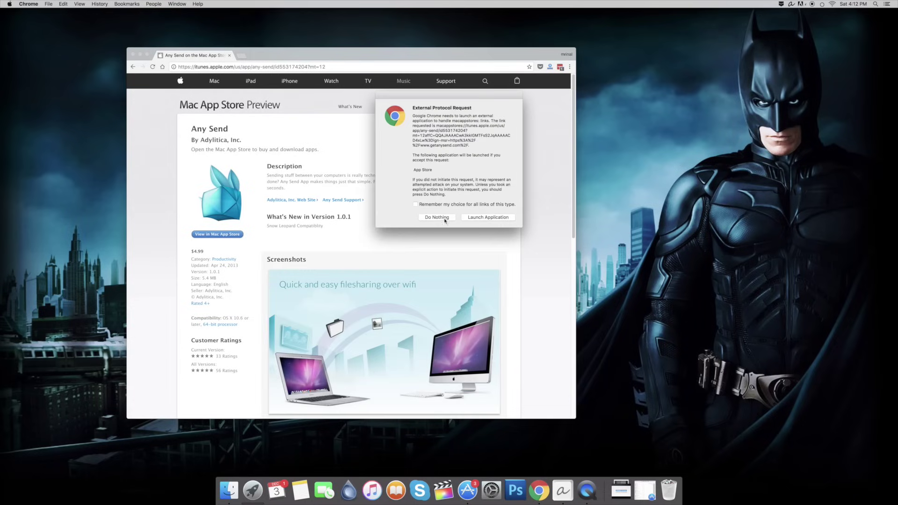
Decline launching the App Store from the Any Send page on the Mac and minimize the browser window
click(445, 218)
click(140, 54)
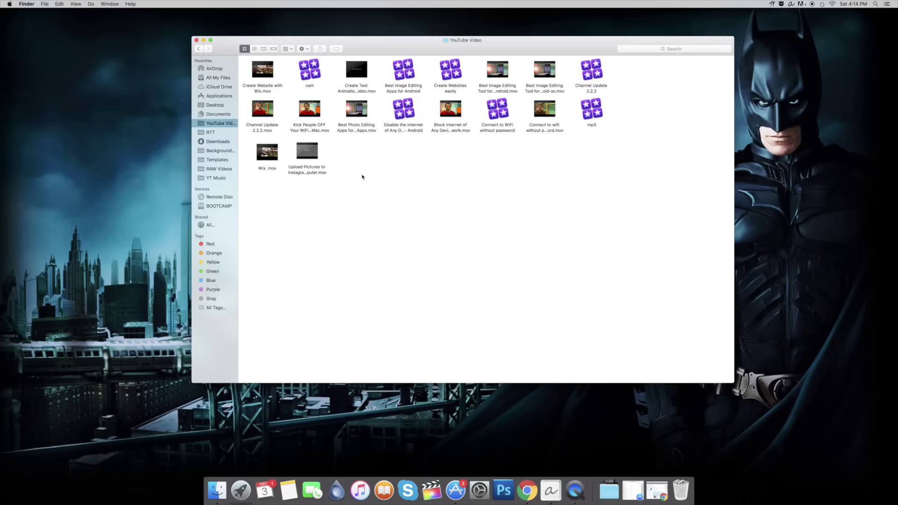
Copy Channel Update 2.2.2.mov from the YouTube Video folder and close the Finder window
click(268, 112)
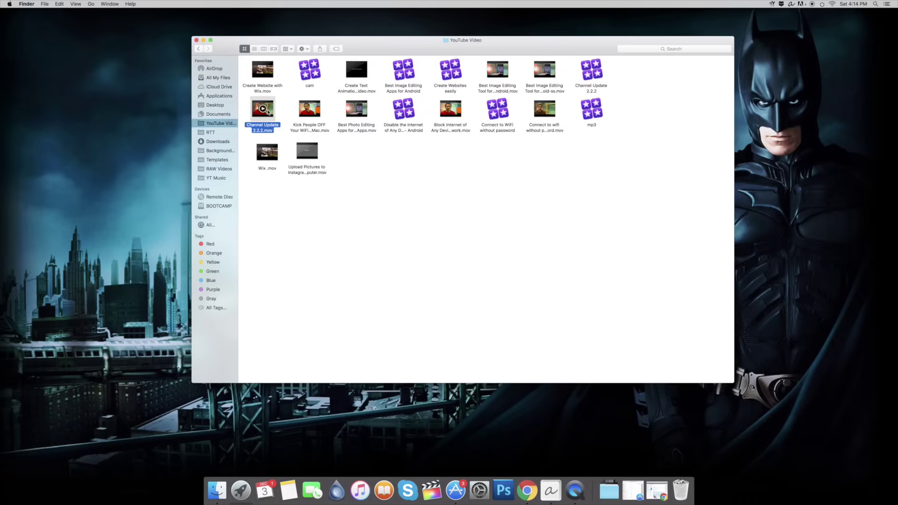
right_click(268, 113)
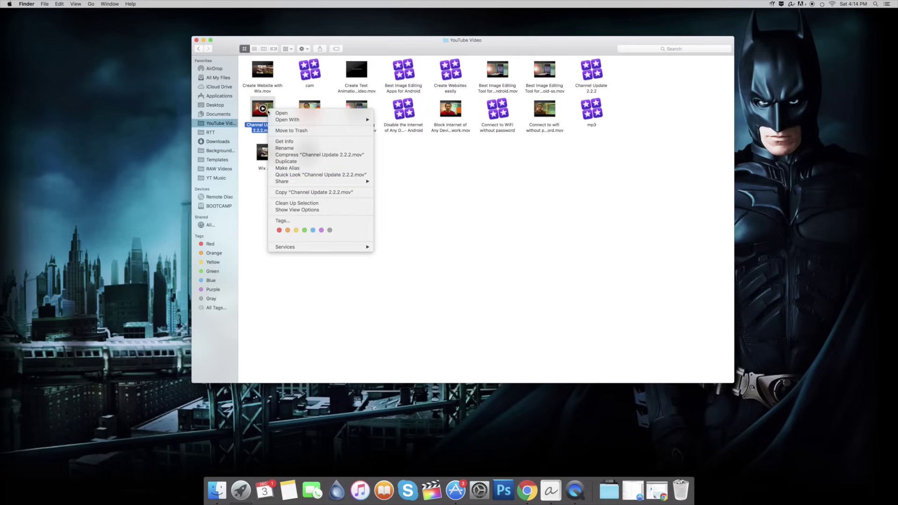
click(322, 195)
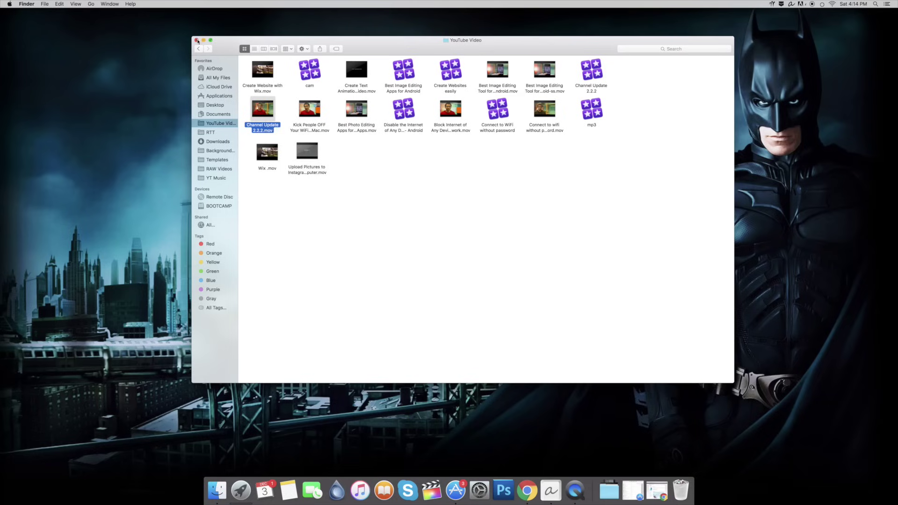
click(197, 40)
Send the copied Channel Update 2.2.2.mov from the Mac to DESKTOP-VITIARB with Any Send
click(772, 3)
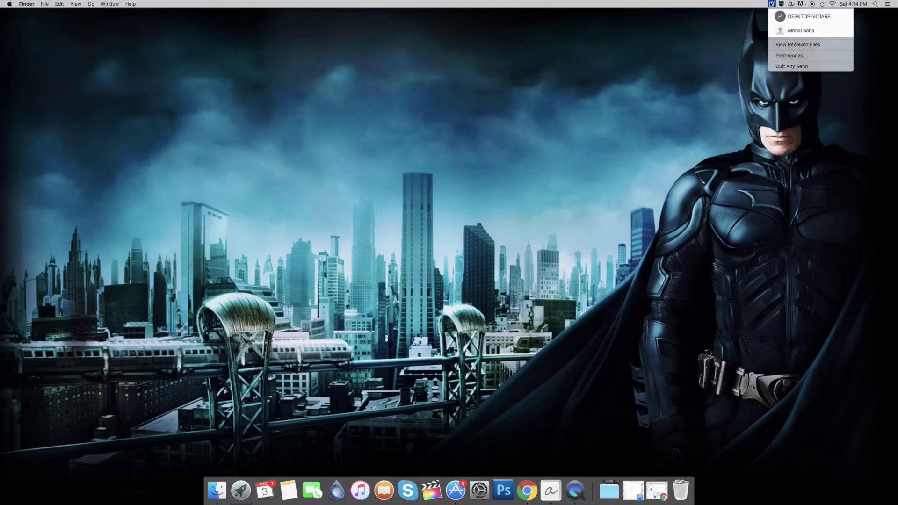
mouse_move(780, 17)
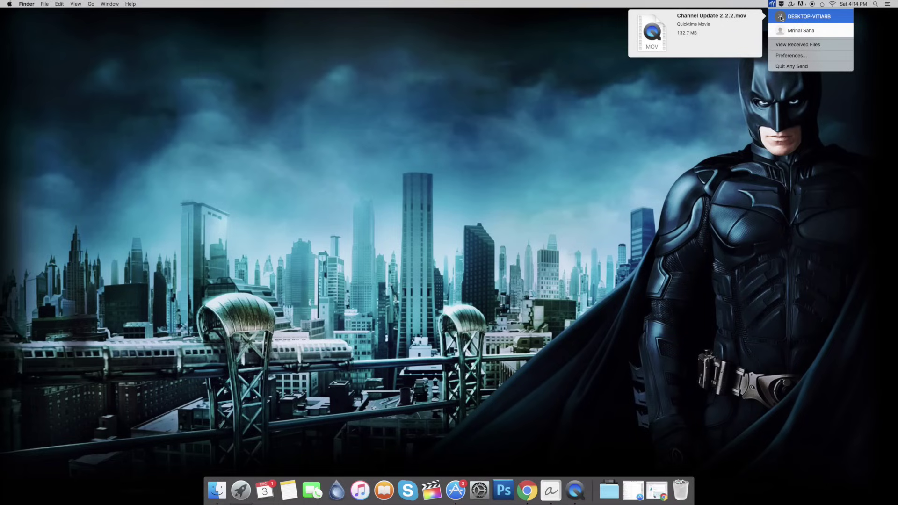
click(785, 19)
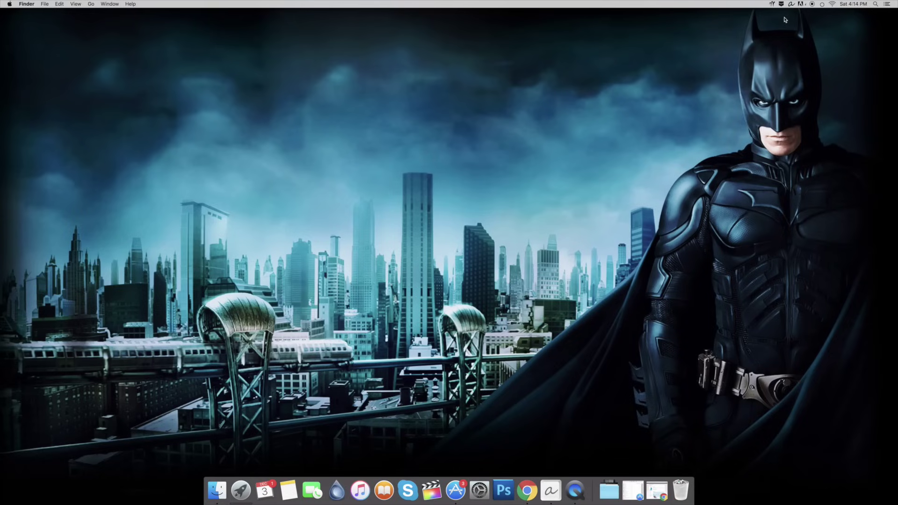
Check Any Send's transfer progress on the Mac and send the copied movie to DESKTOP-VITIARB again
click(772, 3)
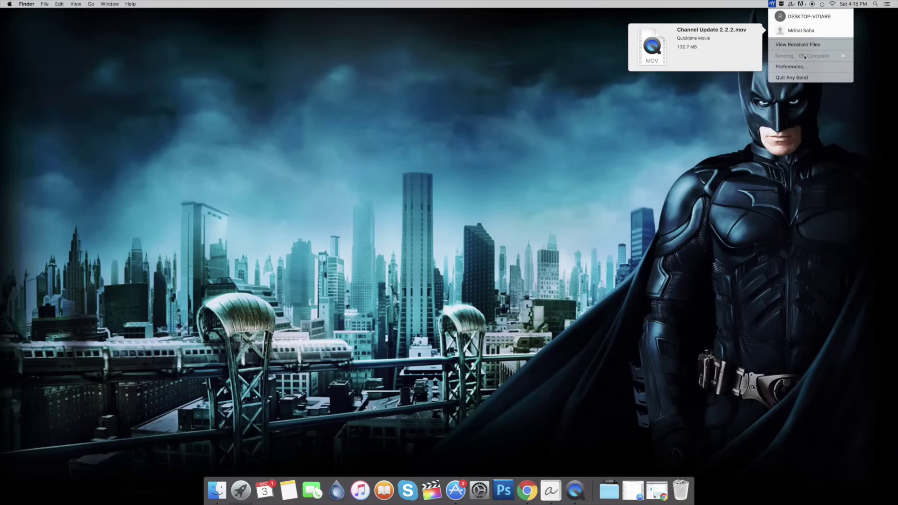
click(814, 17)
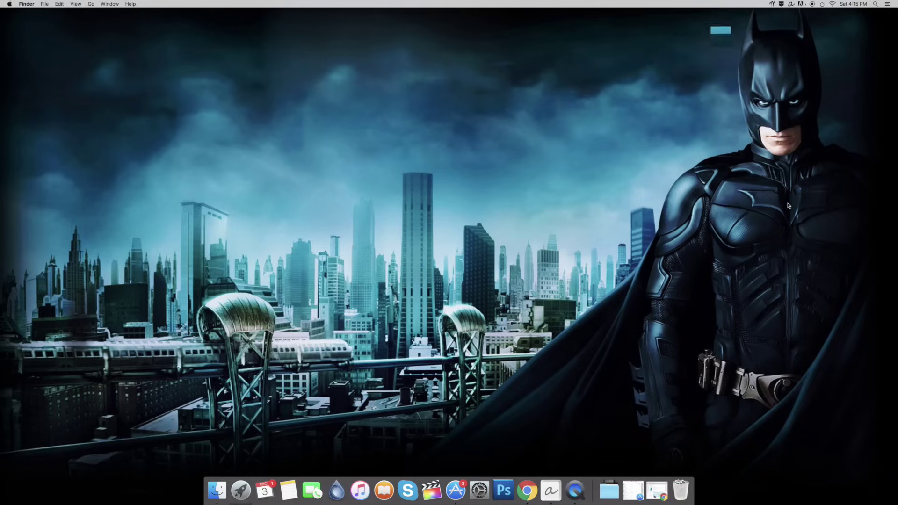